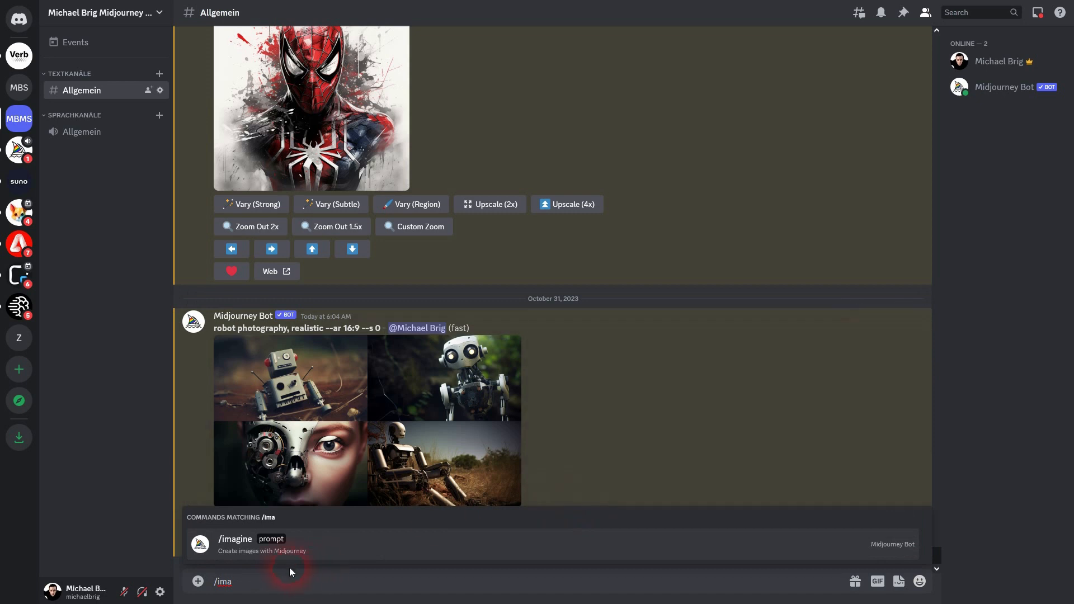
# Draft an /imagine prompt reading "subject, photography, realistic, portrait, in the style of gregory colbert --ar 16:9"
pyautogui.click(274, 551)
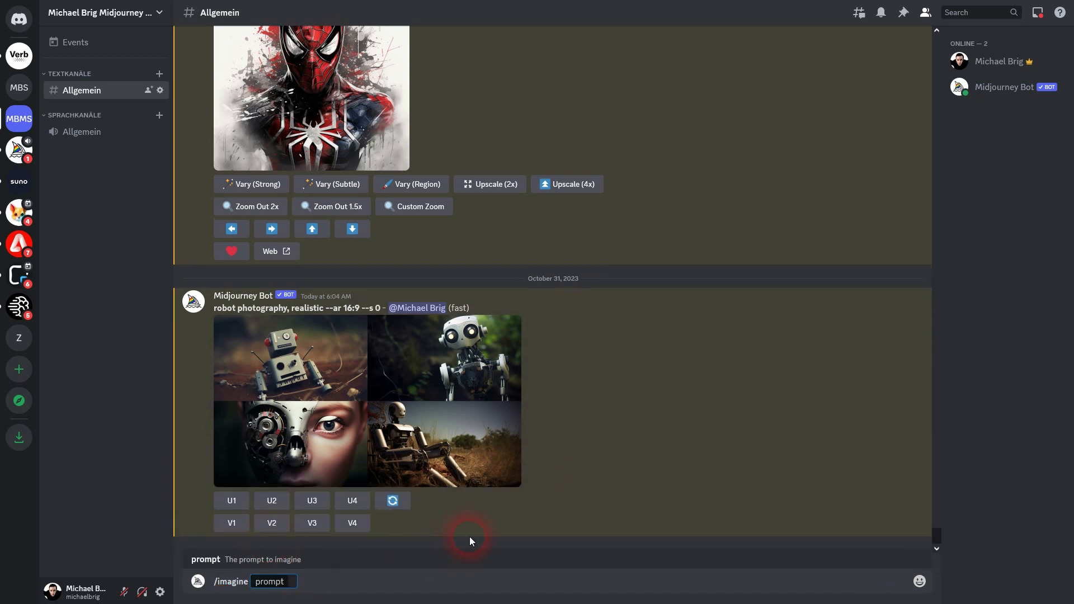
pyautogui.write('subject, photograph')
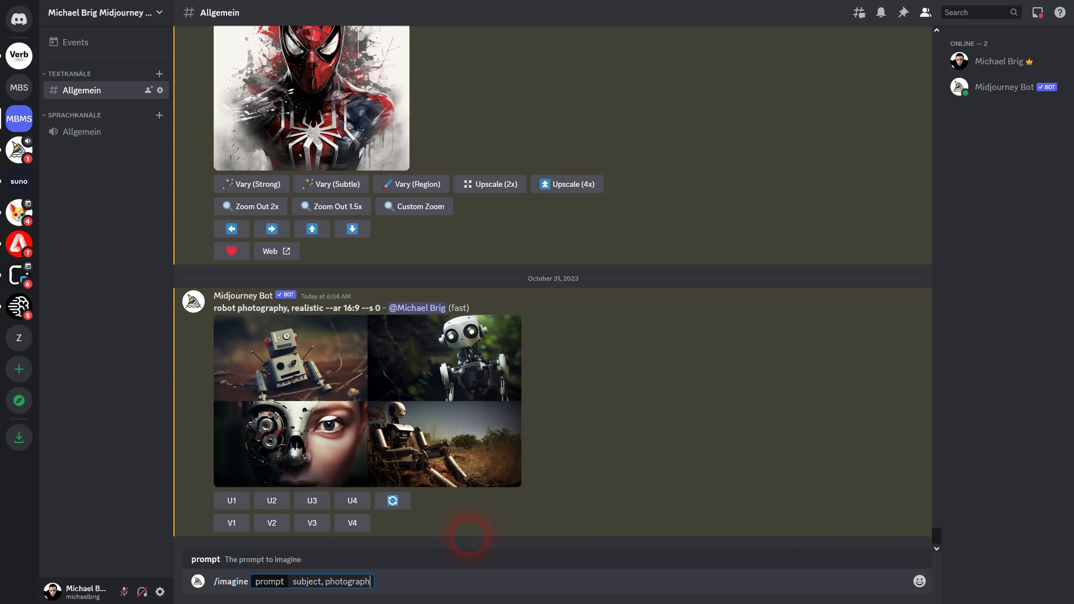
pyautogui.write('y, realistic, portrait')
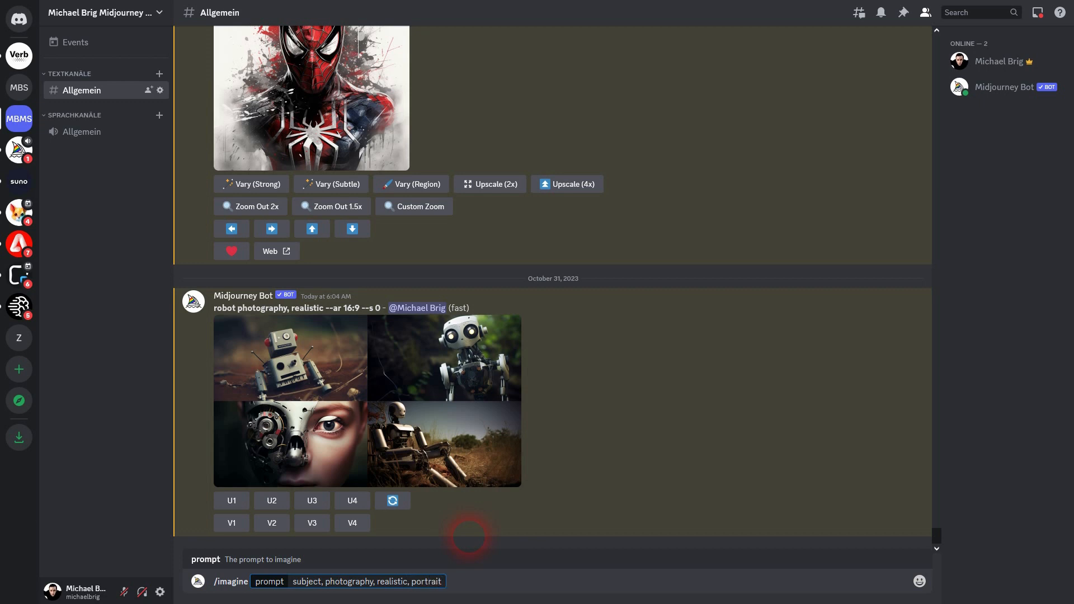
pyautogui.write(', in the style of ')
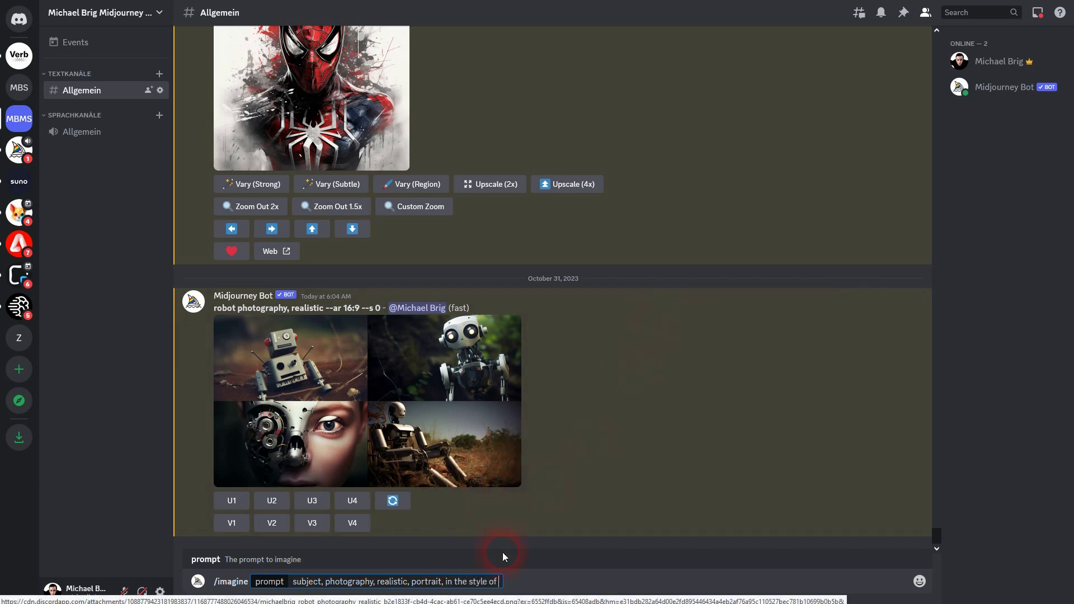
pyautogui.write('gregor')
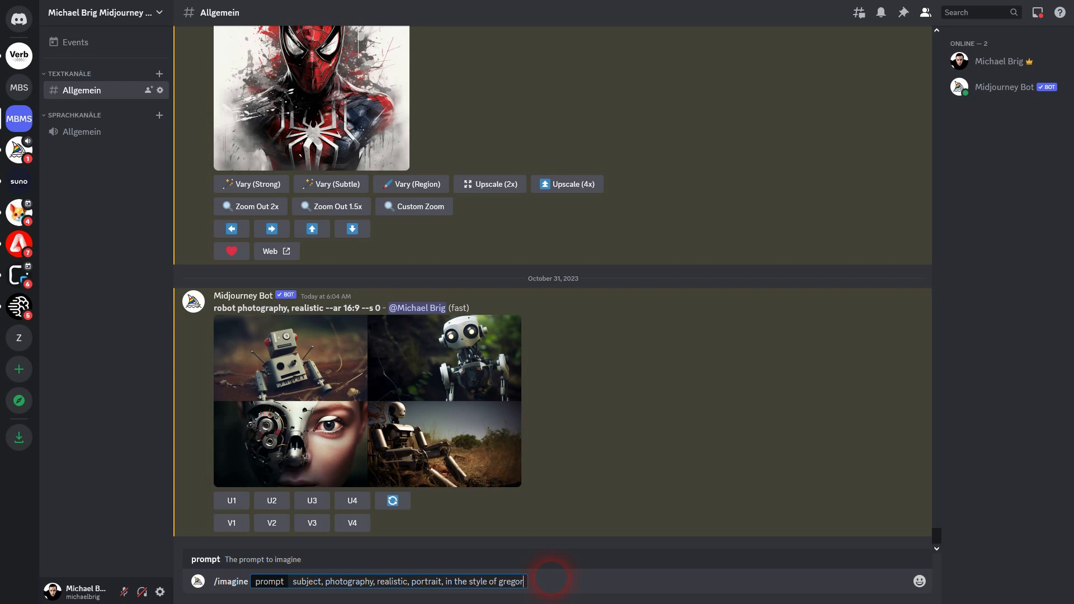
pyautogui.write('y colbert --ar 16:9')
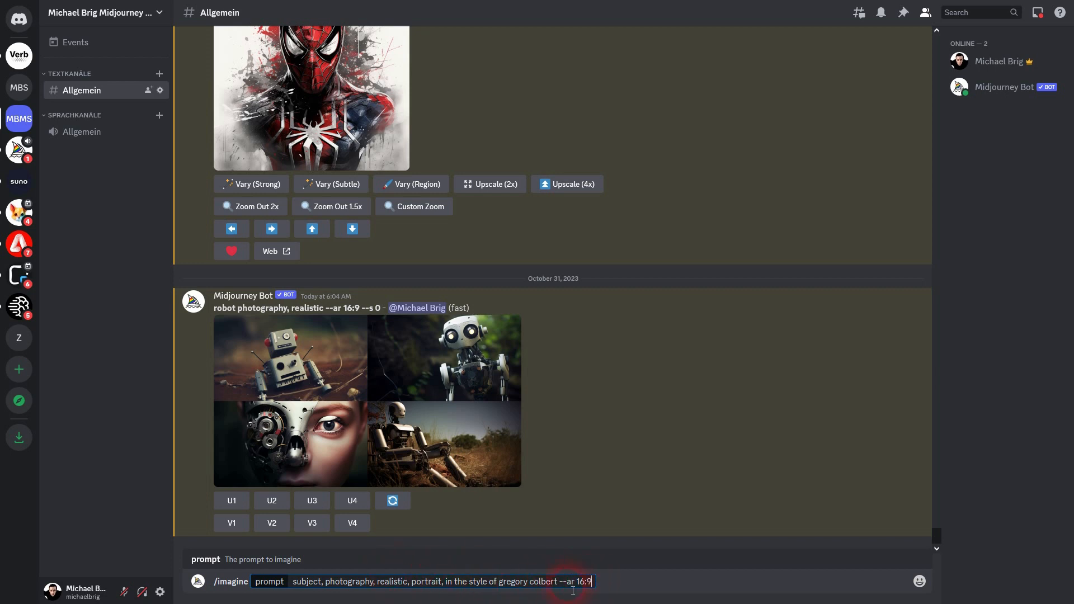
# Replace the word "subject" in the drafted prompt with "woman" and submit it for image generation
pyautogui.doubleClick(311, 582)
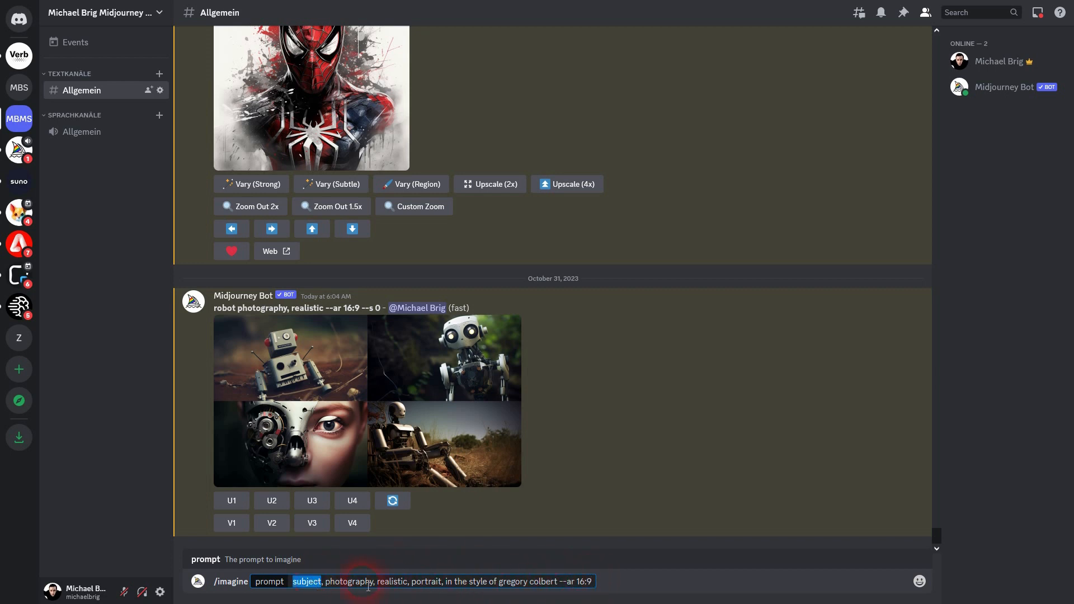
pyautogui.write('woman')
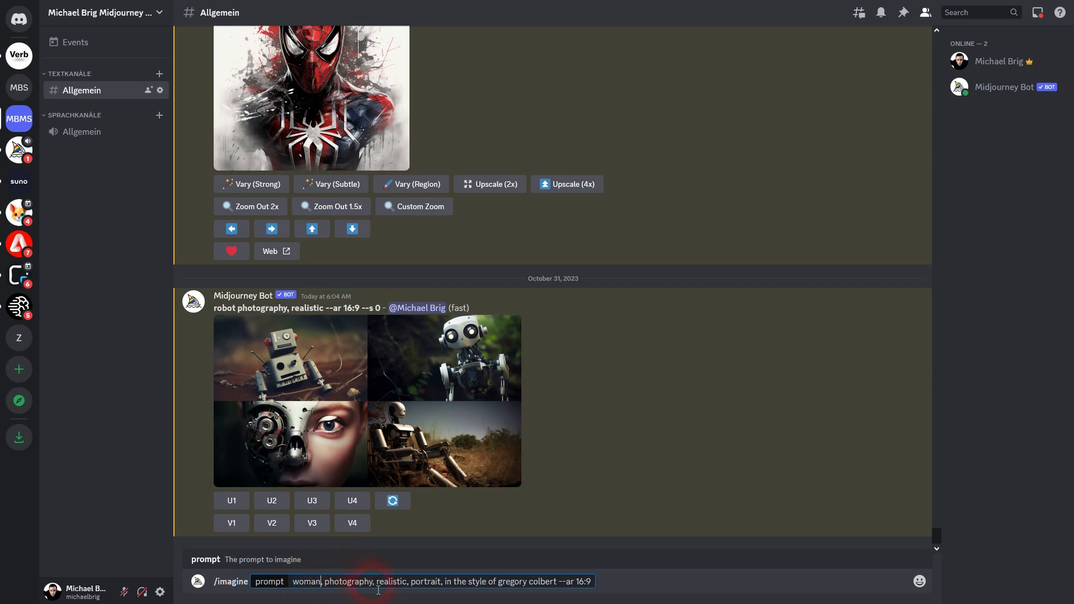
pyautogui.press('Return')
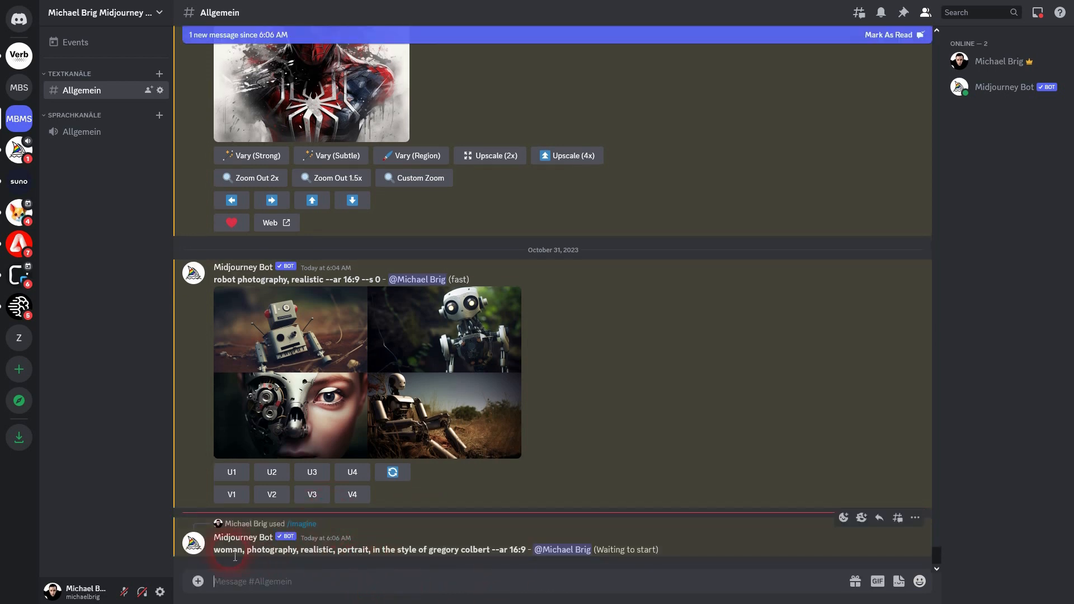
# Copy the full text of the submitted woman prompt and start a /prefer option set command
pyautogui.moveTo(215, 550); pyautogui.dragTo(532, 553)
pyautogui.hotkey('ctrl', 'c')
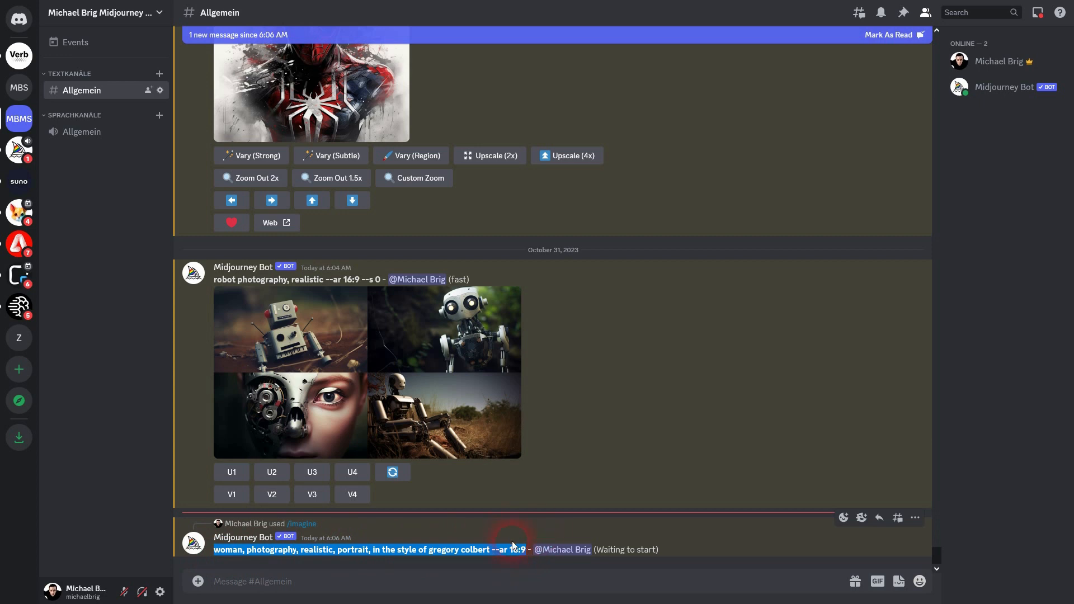
pyautogui.click(451, 577)
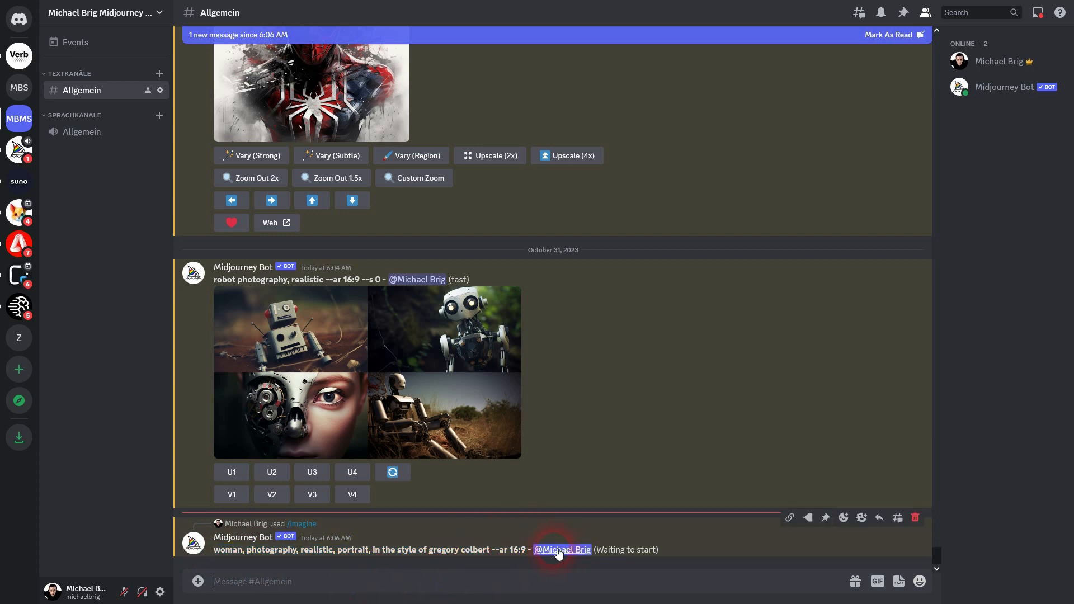
pyautogui.write('/prefer')
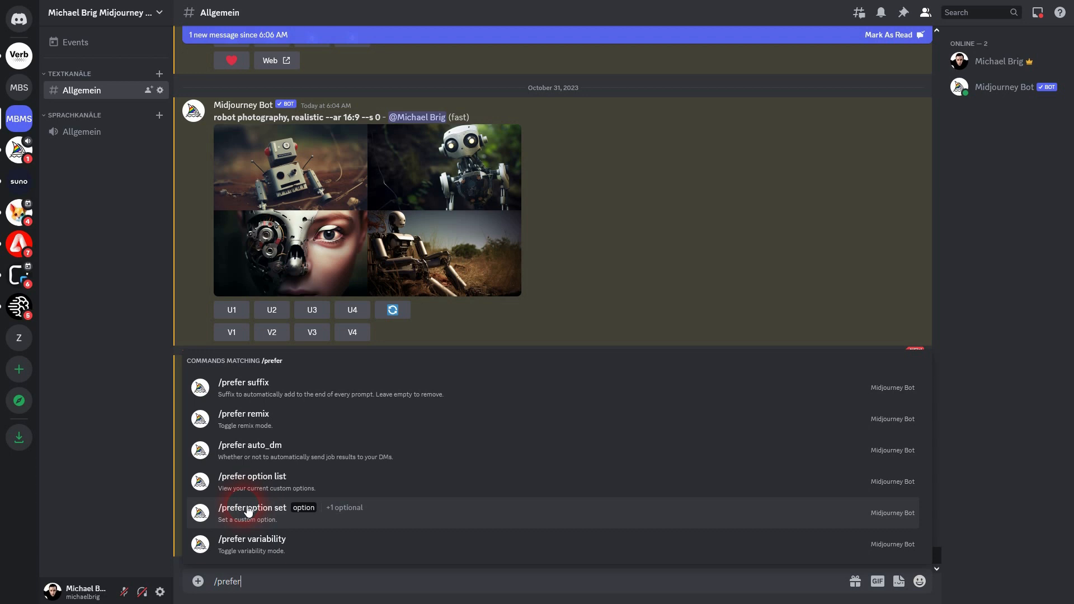
pyautogui.click(249, 512)
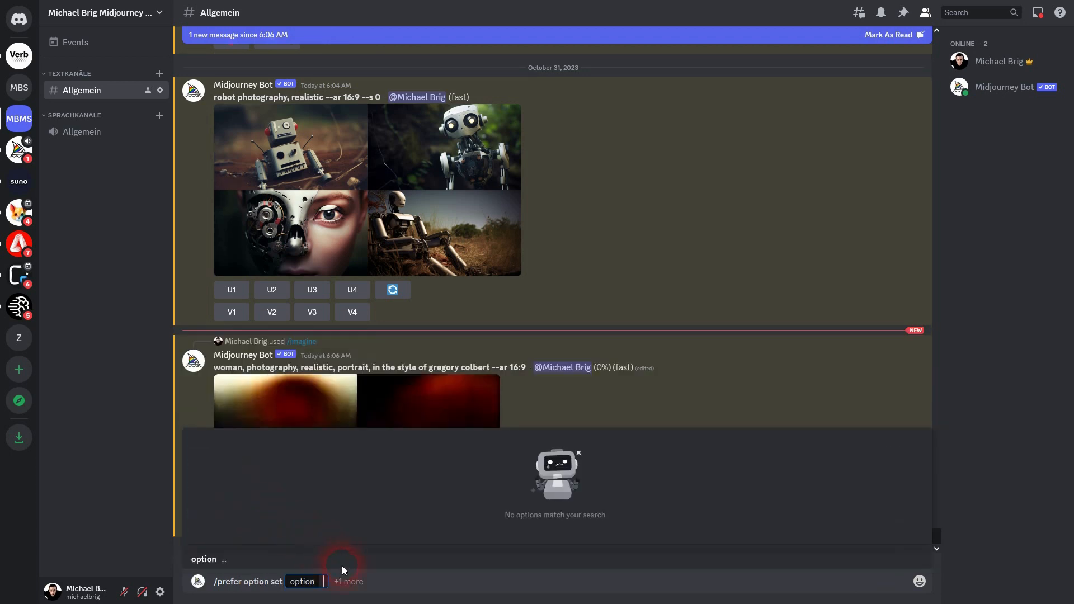
# Paste the copied prompt as the option, strip the leading "woman," and cut the remaining style text
pyautogui.hotkey('ctrl', 'v')
pyautogui.doubleClick(340, 585)
pyautogui.press('Delete')
pyautogui.press('Delete')
pyautogui.press('Delete')
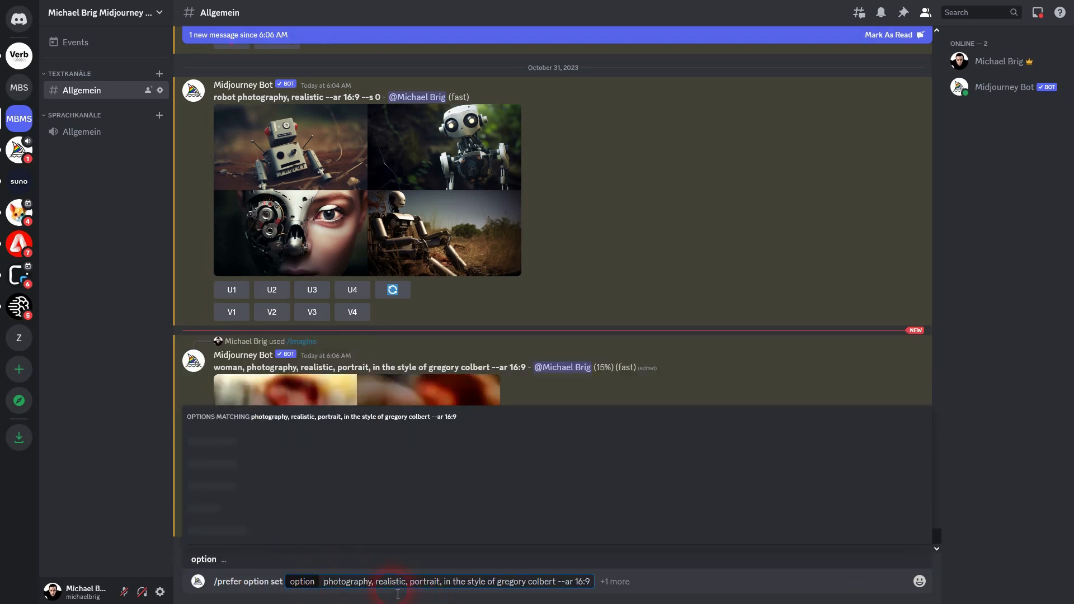
pyautogui.moveTo(371, 593); pyautogui.dragTo(598, 596)
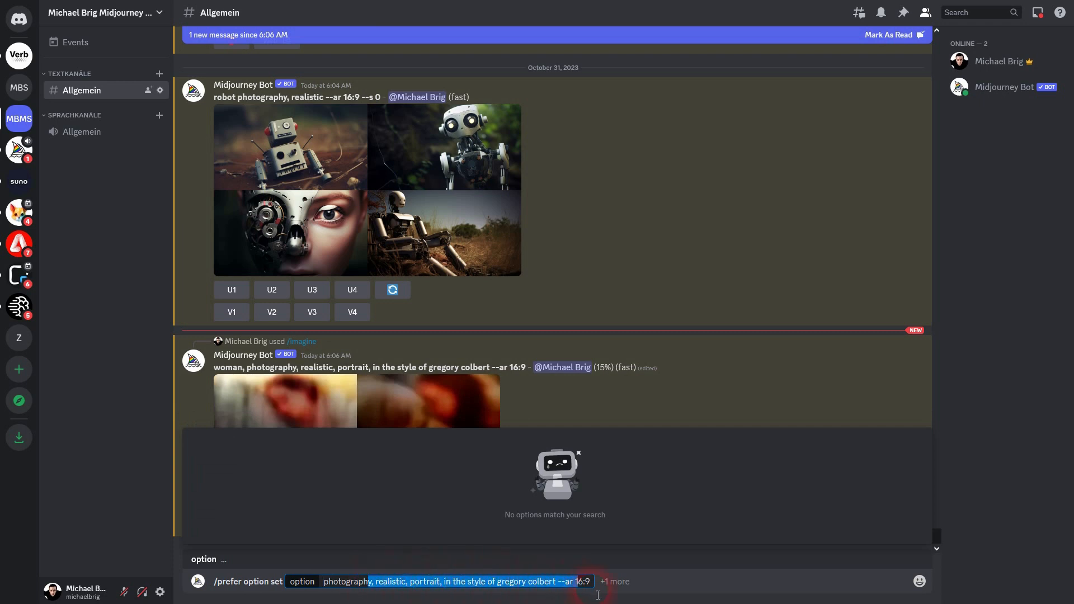
pyautogui.moveTo(325, 587); pyautogui.dragTo(588, 594)
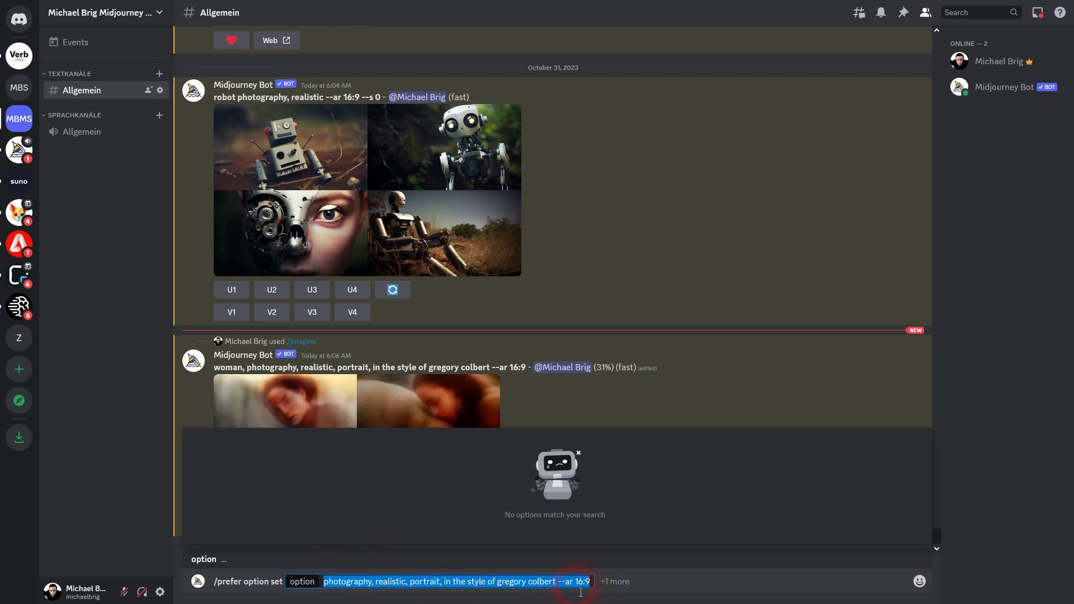
pyautogui.press('BackSpace')
# Save a custom option named photographyColbert with the value "photography, realistic, portrait, in the style of gregory colbert --ar 16:9"
pyautogui.write('photography')
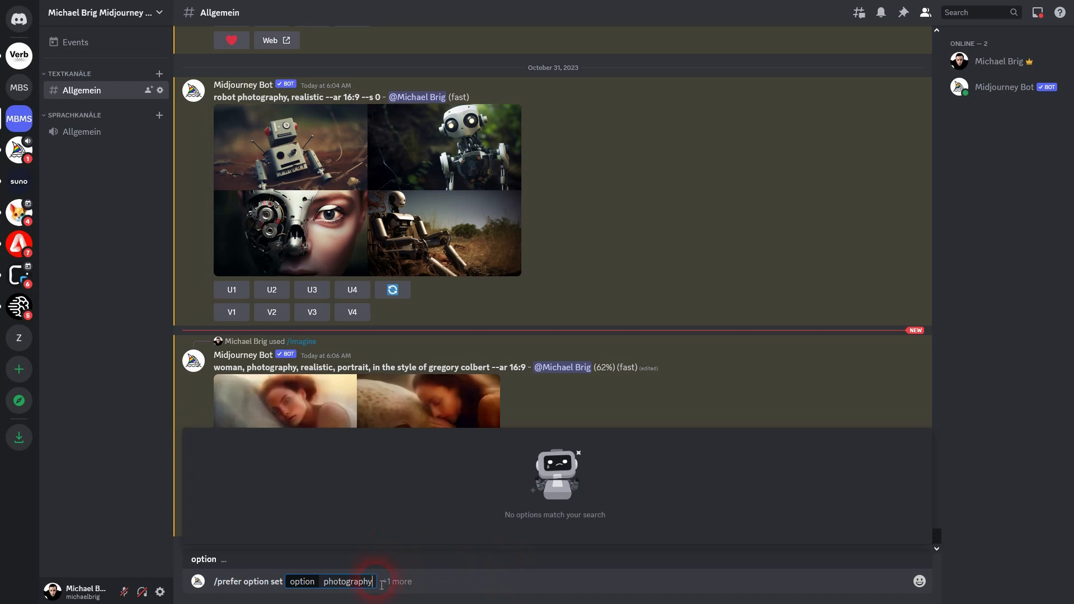
pyautogui.write('Colbert')
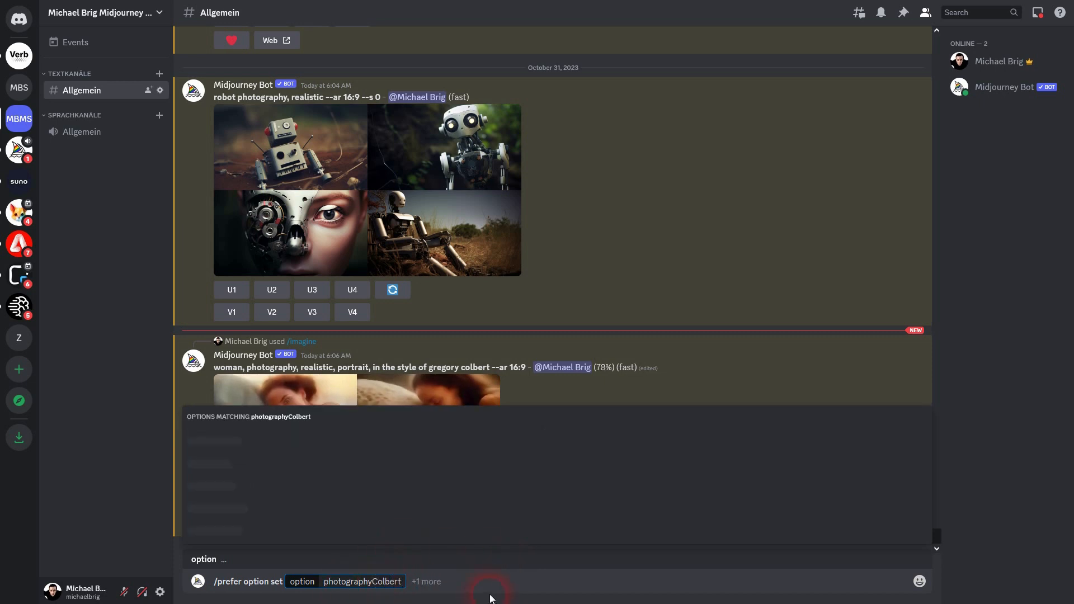
pyautogui.click(434, 589)
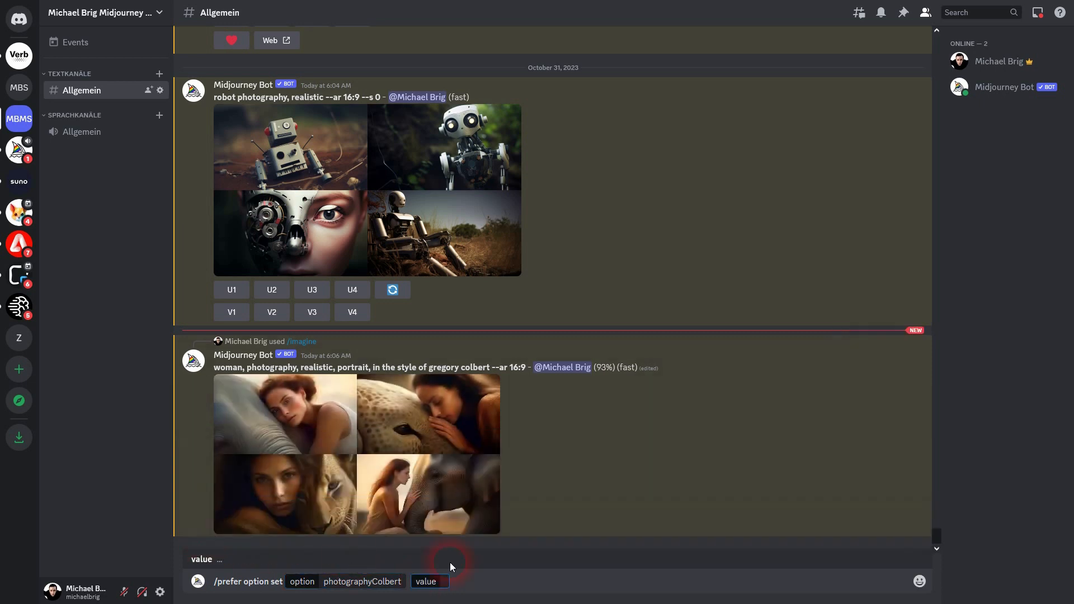
pyautogui.write('photography, realistic, portrait, in the style of gregory colbert --ar 16:9')
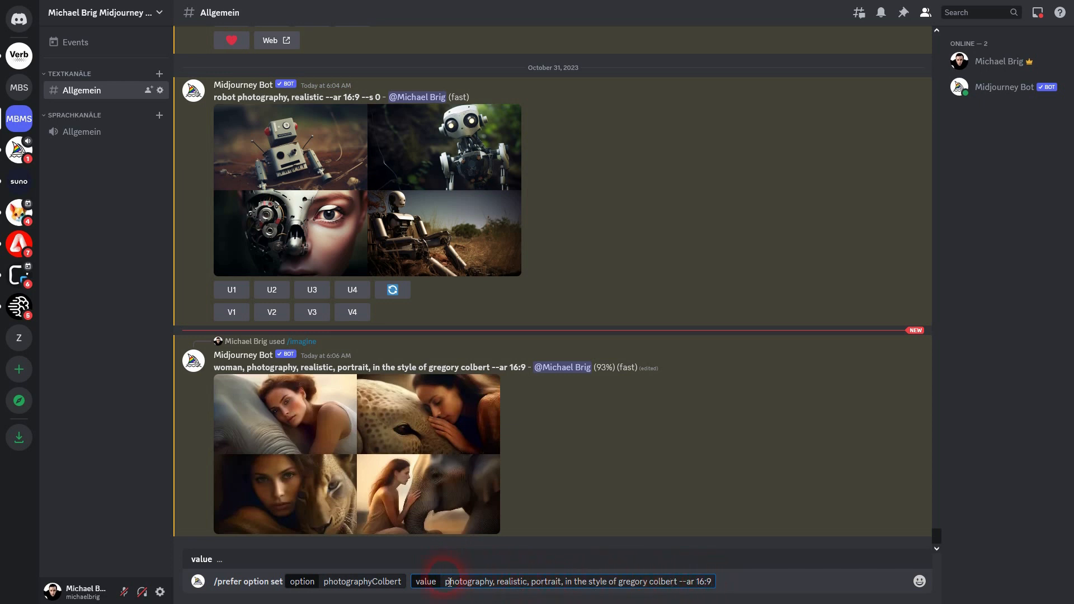
pyautogui.press('Return')
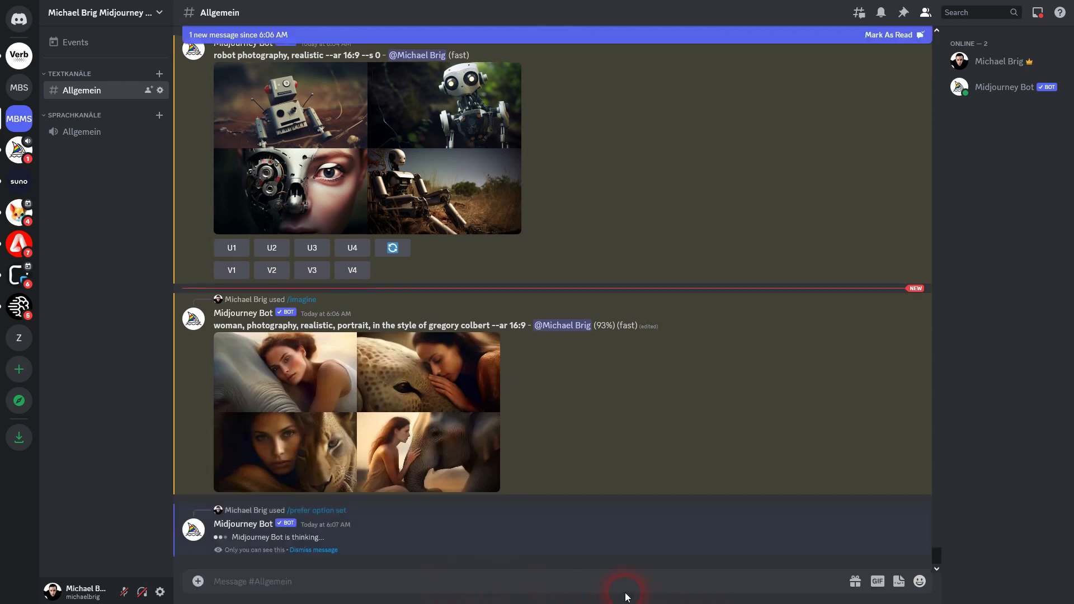
pyautogui.moveTo(236, 280); pyautogui.dragTo(723, 281)
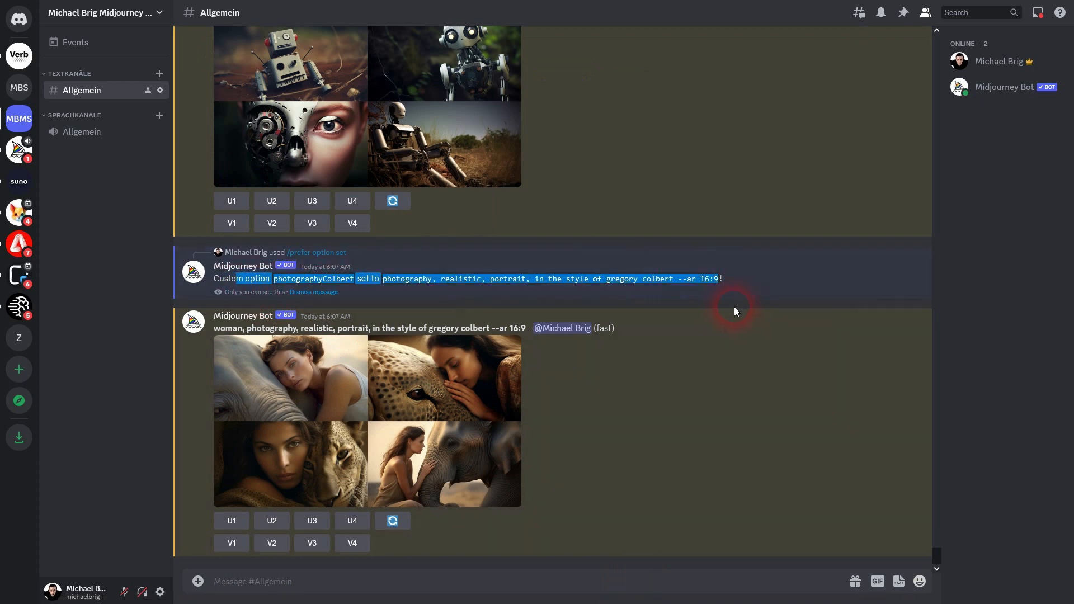
pyautogui.click(327, 286)
# Submit the /imagine prompt "man --photographyColbert" and check the expanded prompt text in the bot's reply
pyautogui.moveTo(274, 281); pyautogui.dragTo(358, 287)
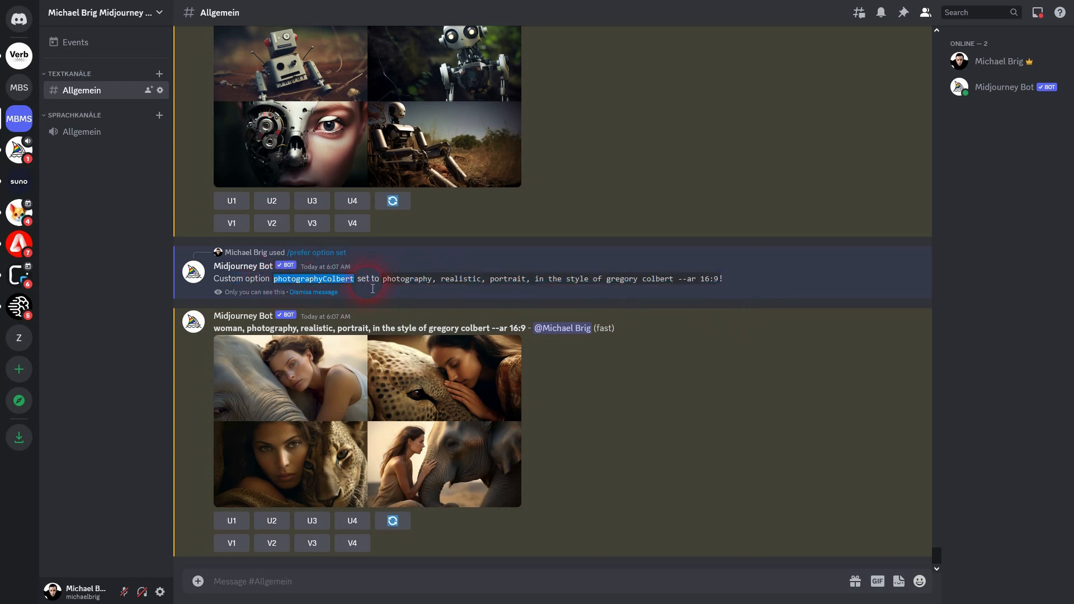
pyautogui.click(315, 584)
pyautogui.write('/ima')
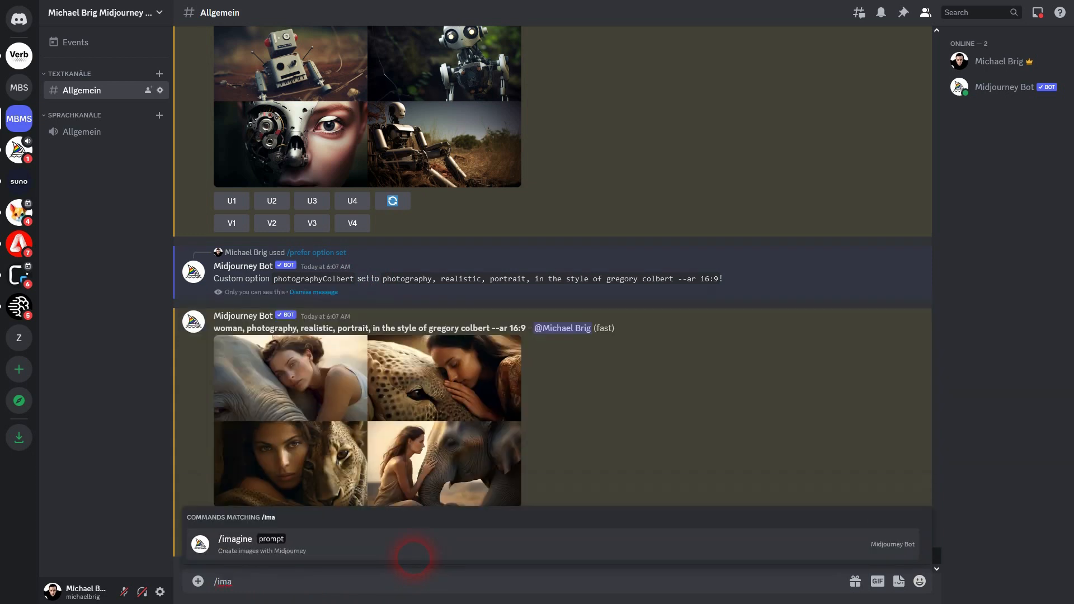
pyautogui.click(259, 544)
pyautogui.write('man')
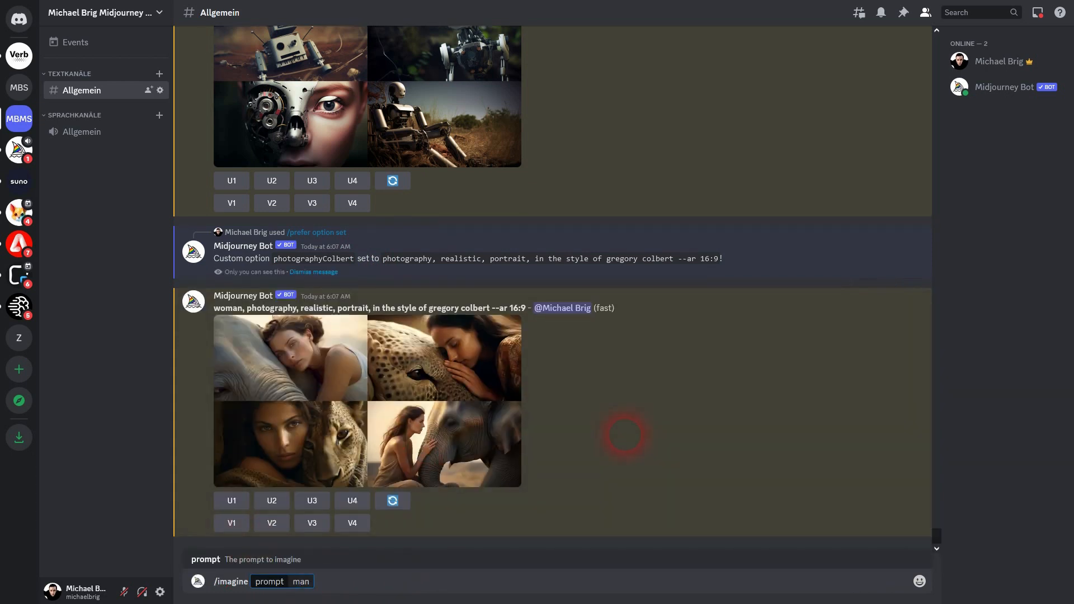
pyautogui.write(' --photographyColbert')
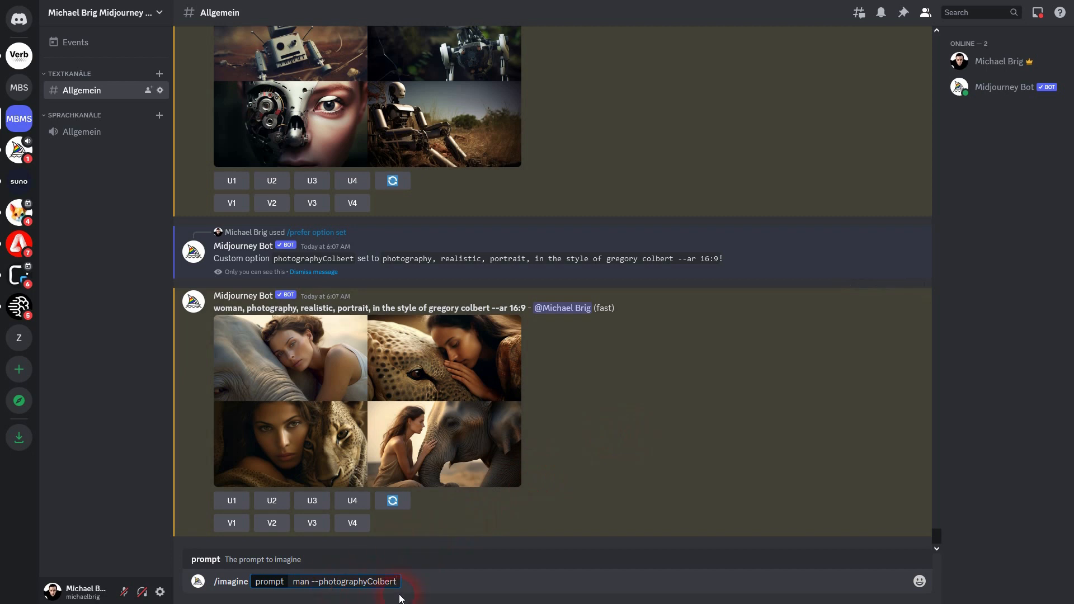
pyautogui.press('Return')
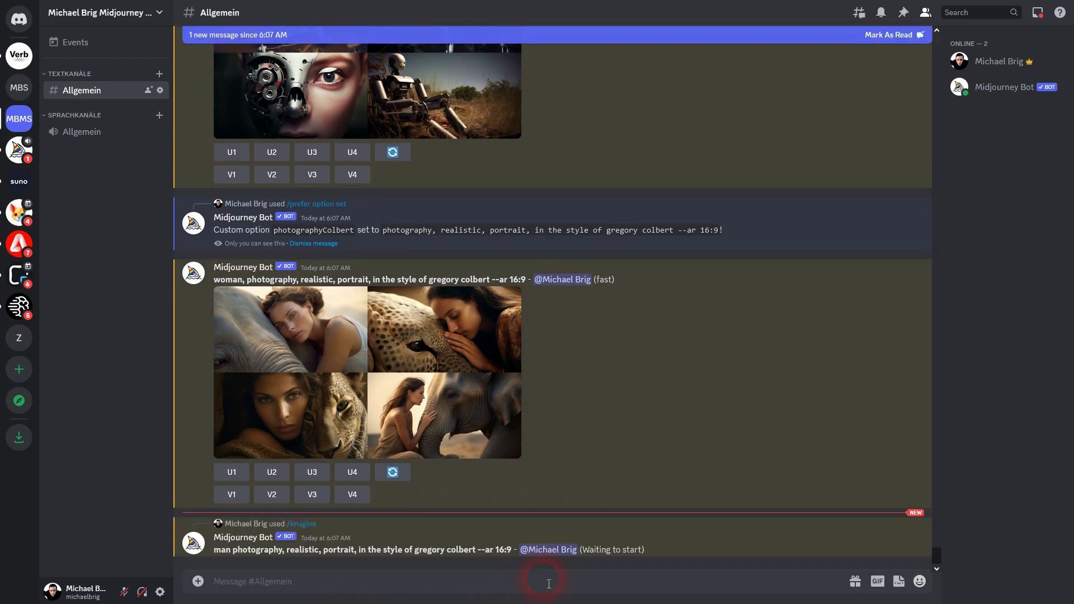
pyautogui.moveTo(226, 550); pyautogui.dragTo(516, 555)
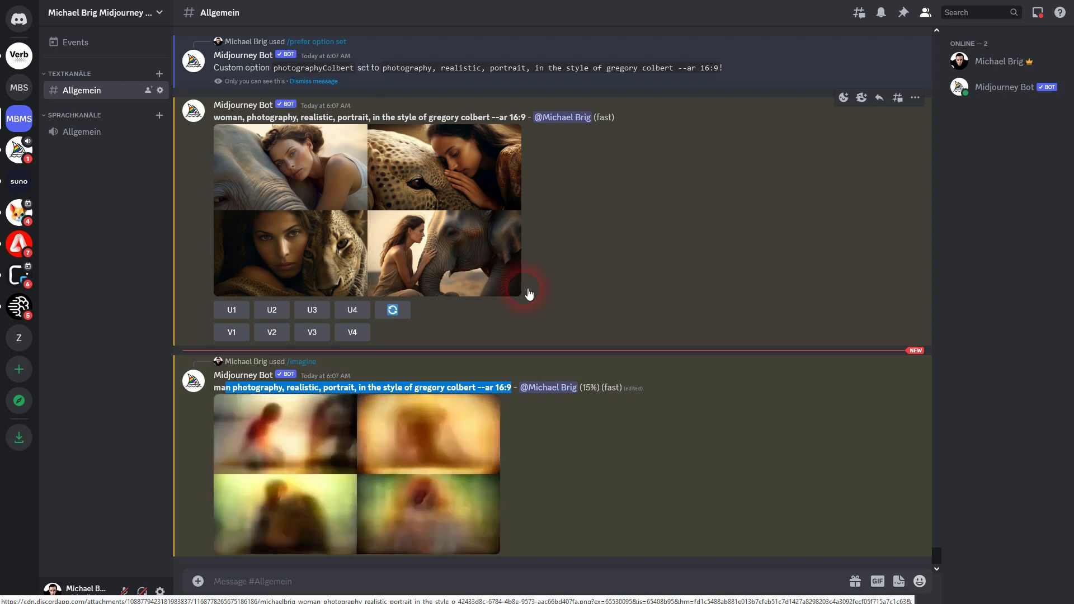
pyautogui.click(643, 430)
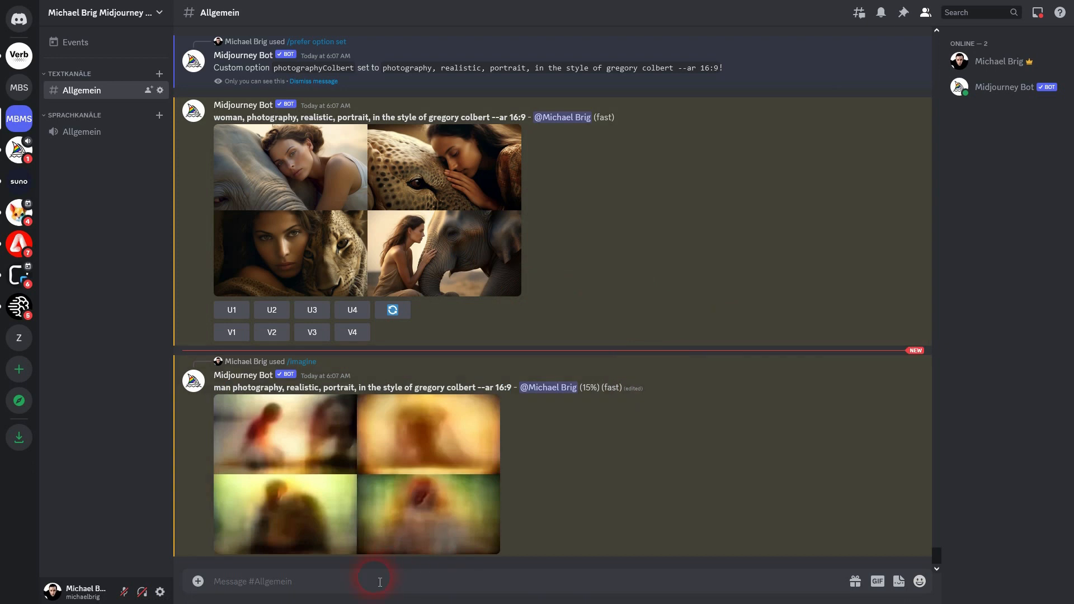
# List the saved custom options with /prefer option list and examine the photographyColbert entry
pyautogui.write('/')
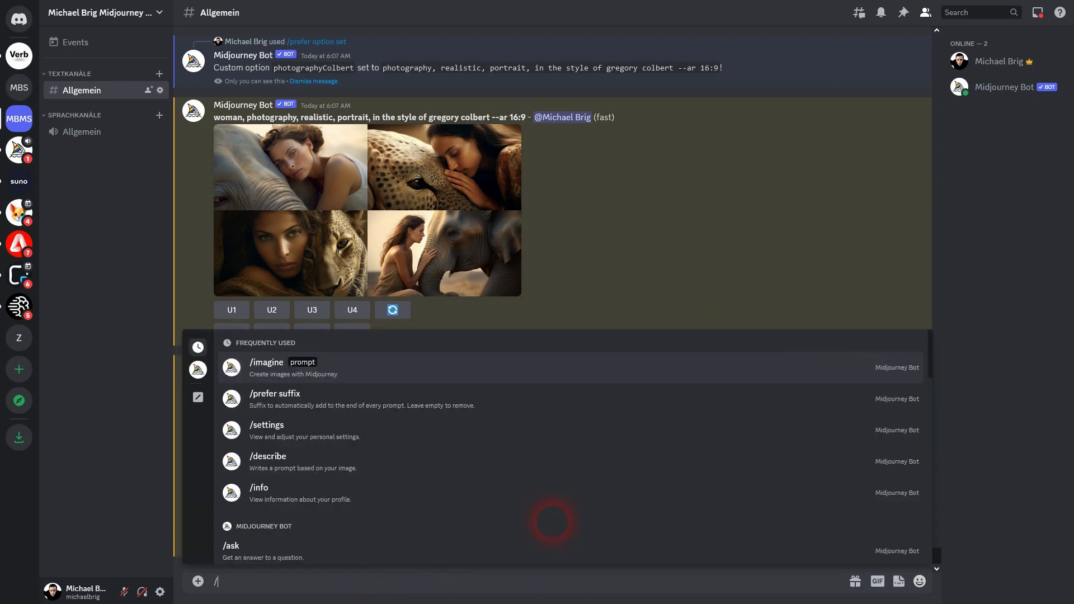
pyautogui.write('prefer')
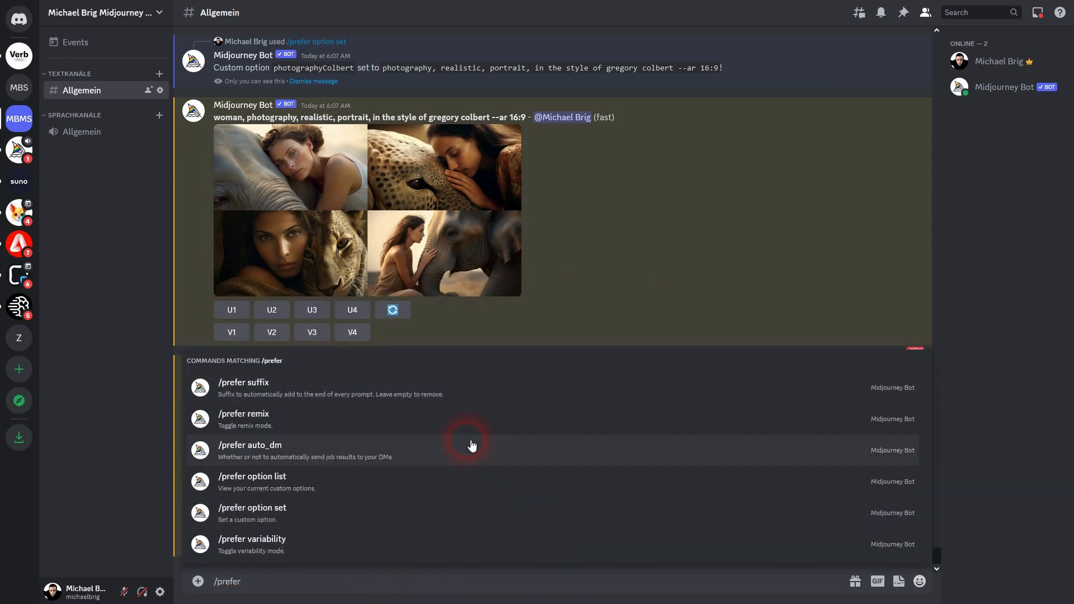
pyautogui.click(266, 497)
pyautogui.click(660, 573)
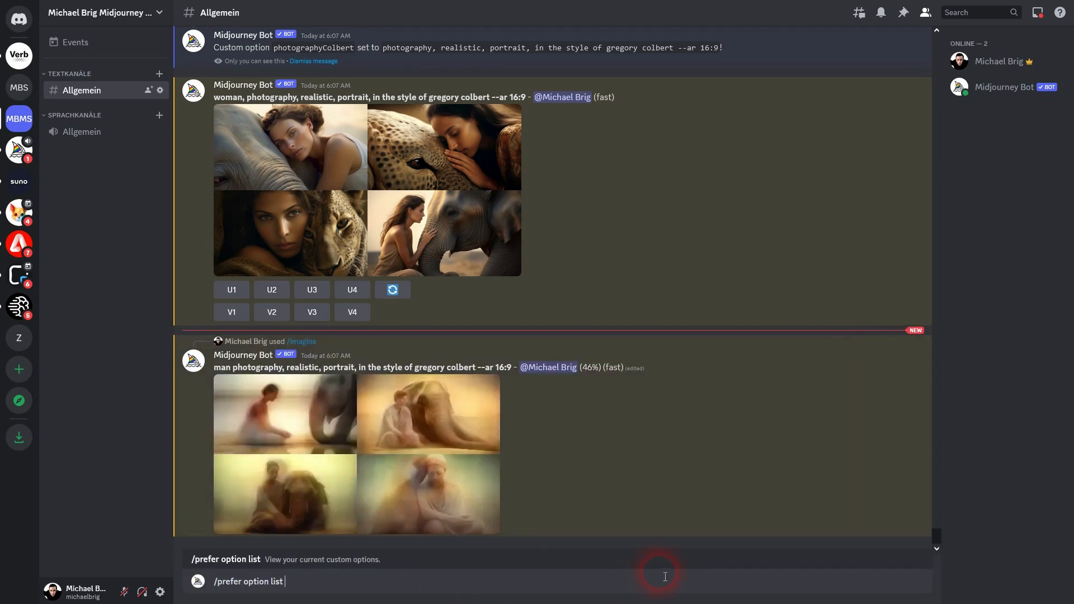
pyautogui.press('Return')
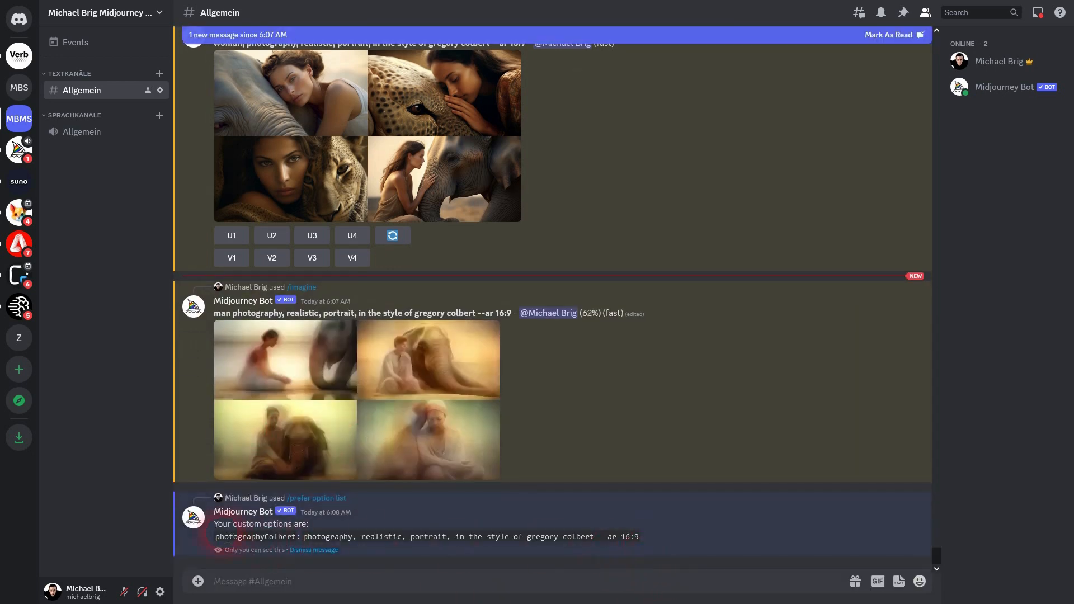
pyautogui.moveTo(216, 545); pyautogui.dragTo(642, 539)
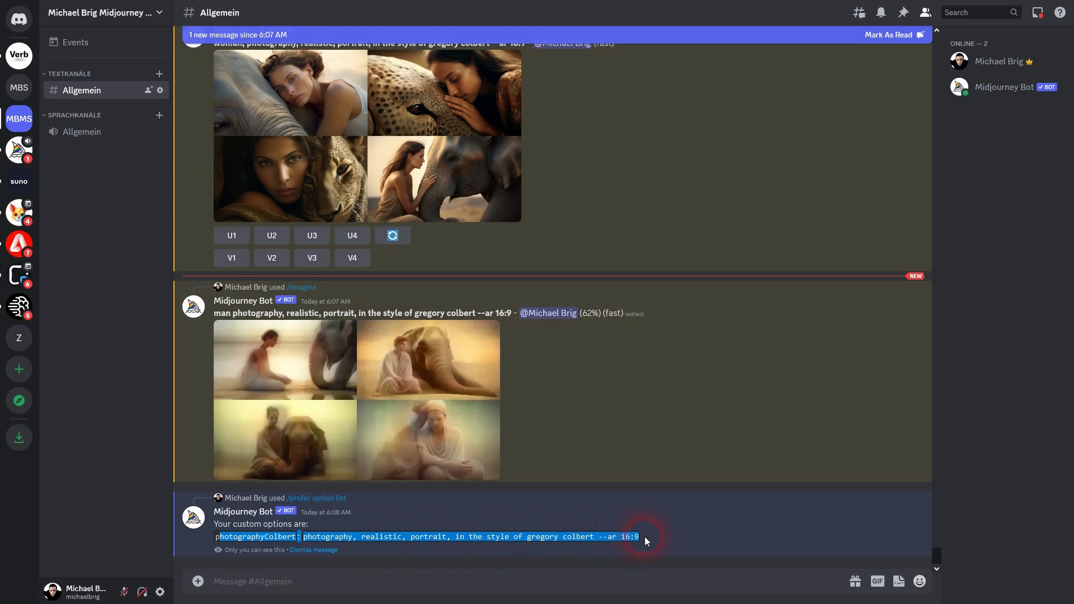
pyautogui.click(486, 547)
pyautogui.doubleClick(292, 538)
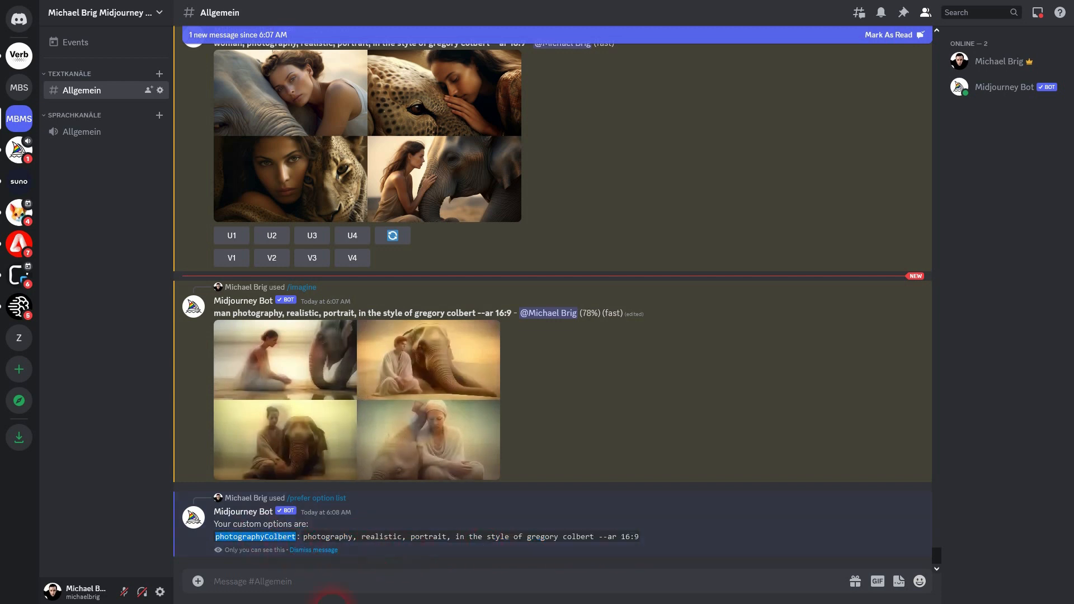
# Remove the photographyColbert custom option by submitting /prefer option set with that option and no value, and check the bot's reply
pyautogui.click(488, 547)
pyautogui.write('/')
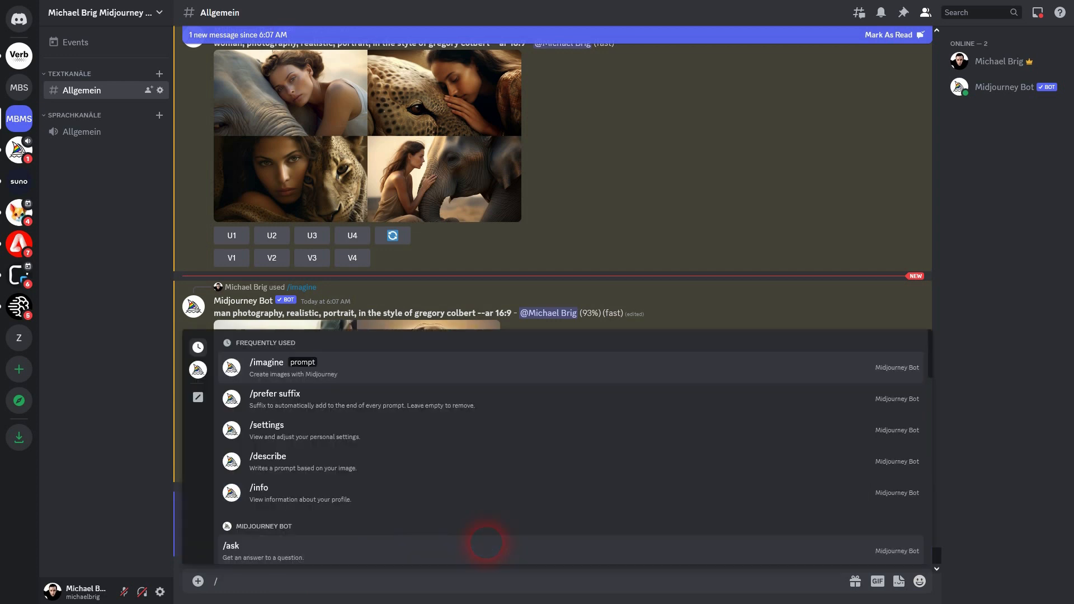
pyautogui.write('prefer')
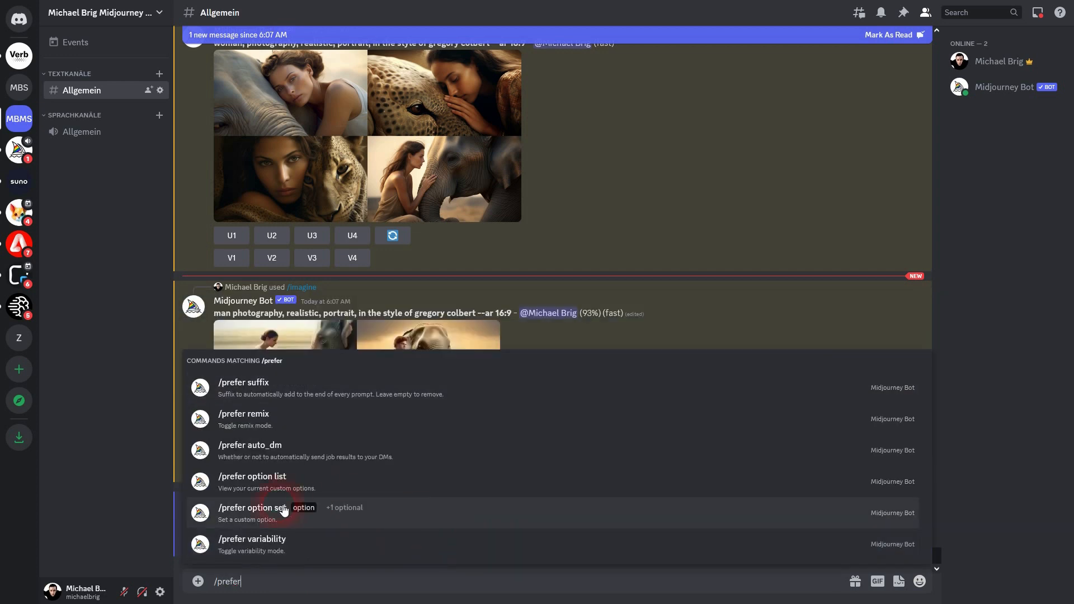
pyautogui.click(253, 515)
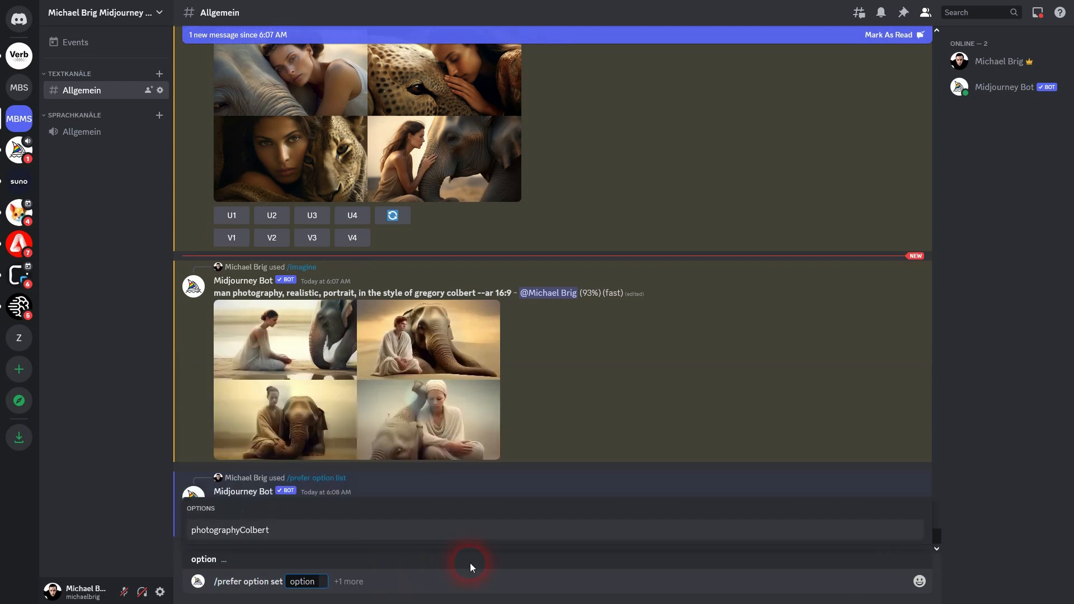
pyautogui.press('Tab')
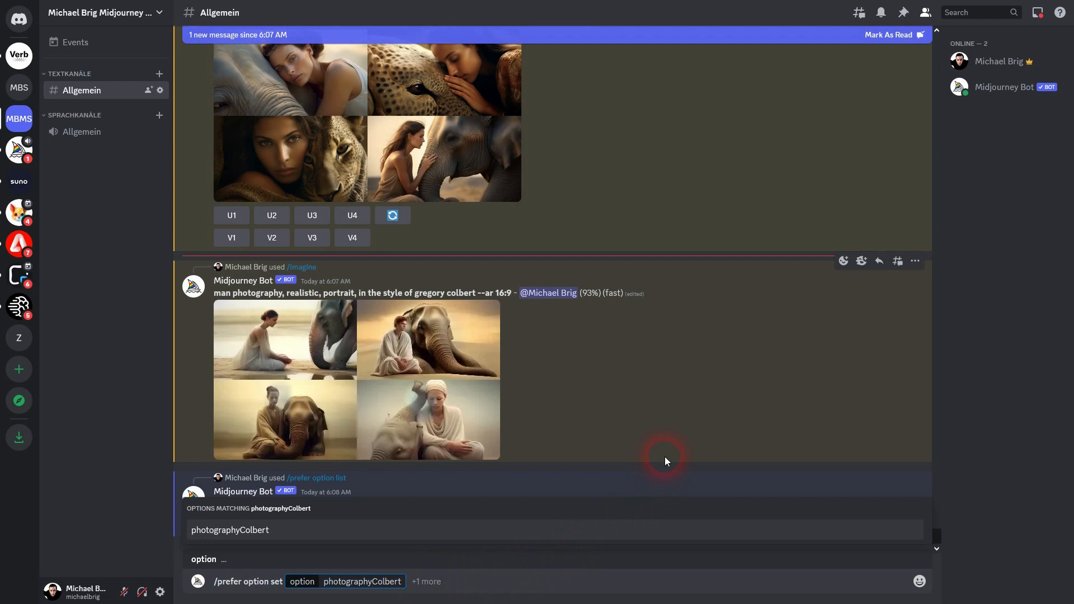
pyautogui.press('Tab')
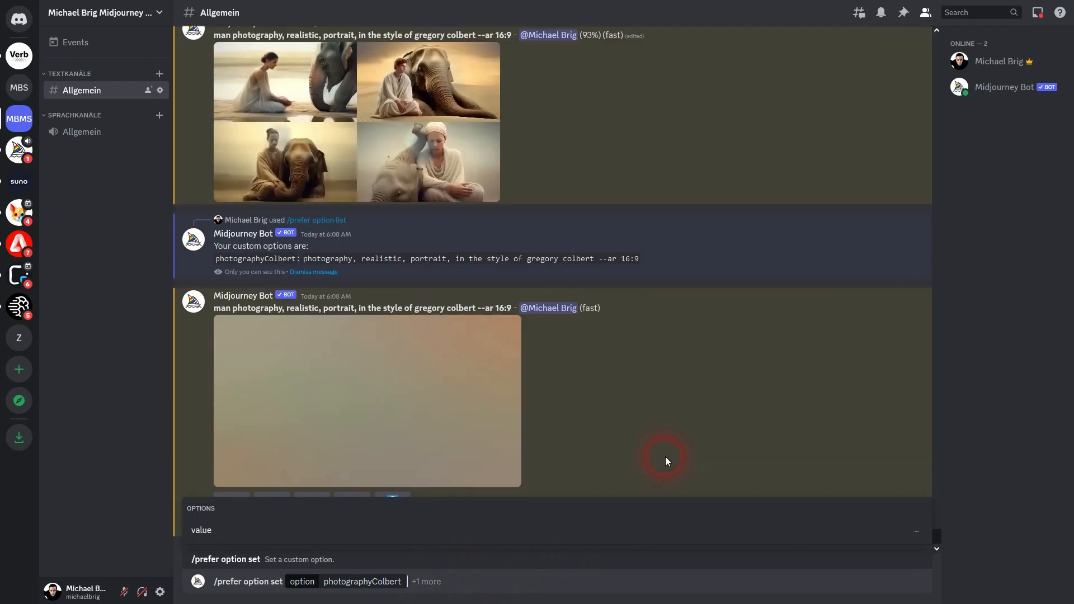
pyautogui.press('Return')
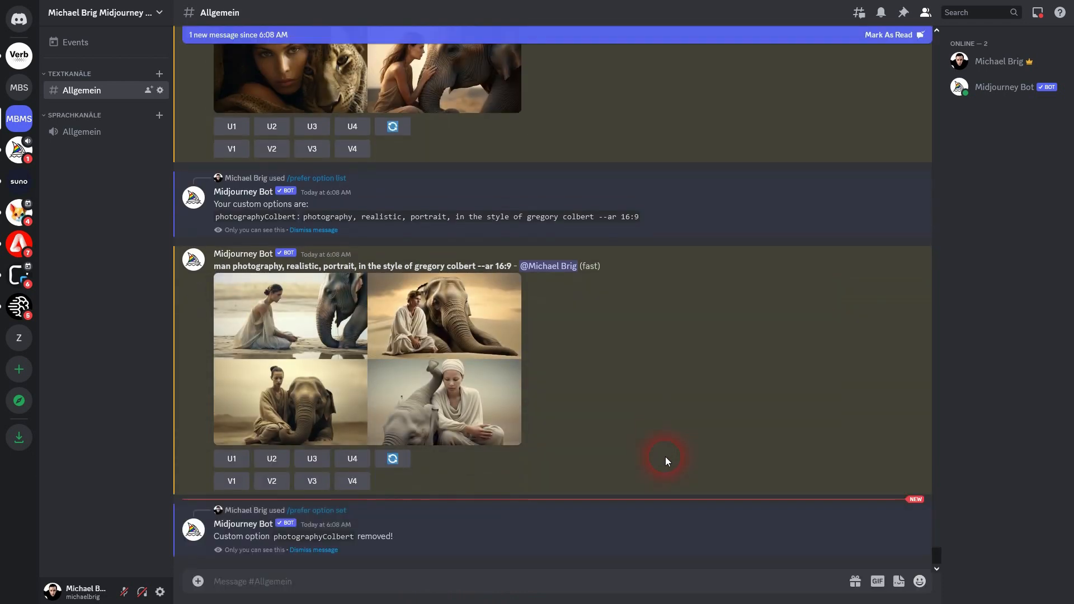
pyautogui.moveTo(213, 541); pyautogui.dragTo(459, 544)
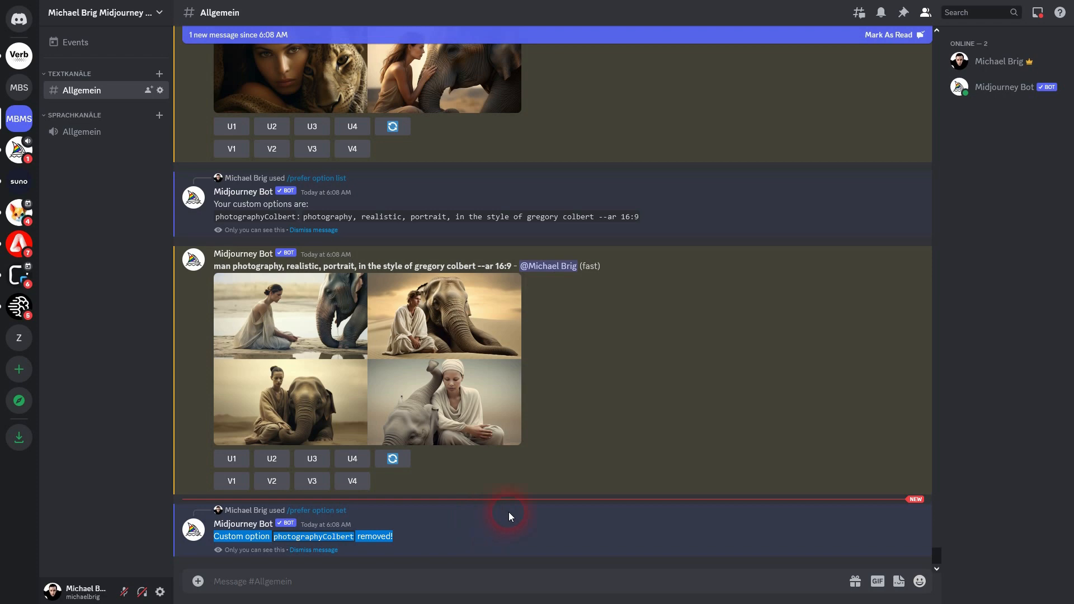
pyautogui.click(798, 341)
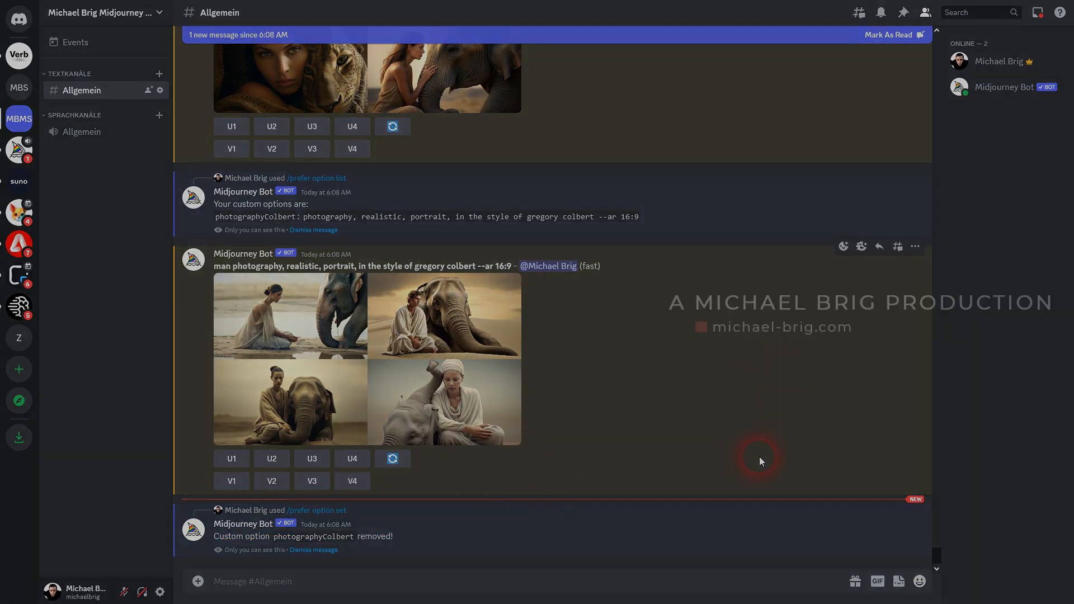